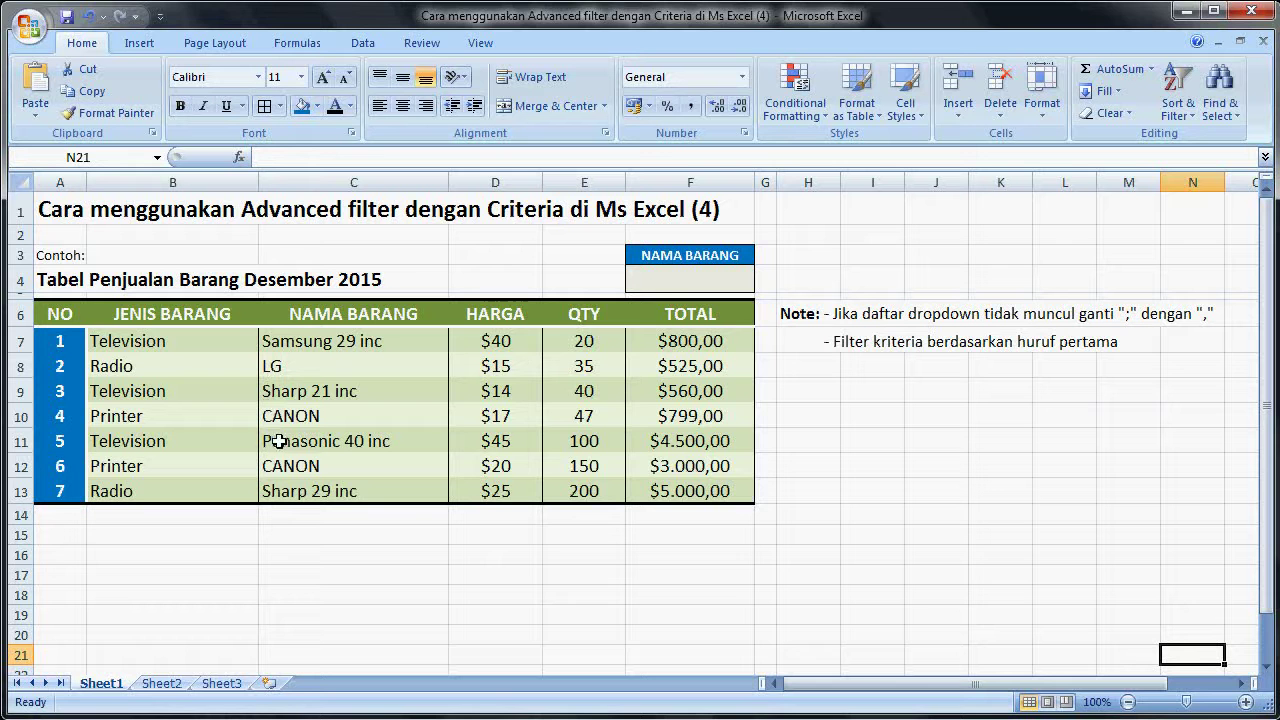
Give cell F4 a List data validation with source C*;L*;P*;S*.
click(677, 282)
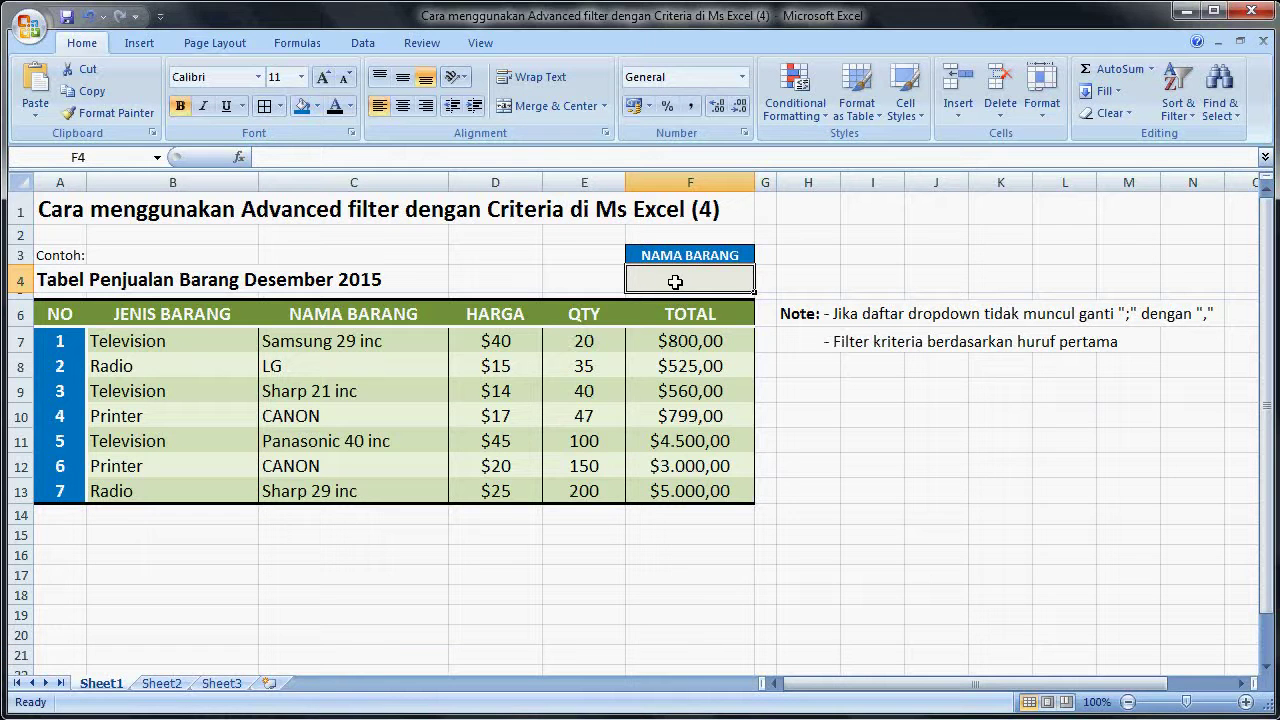
click(368, 46)
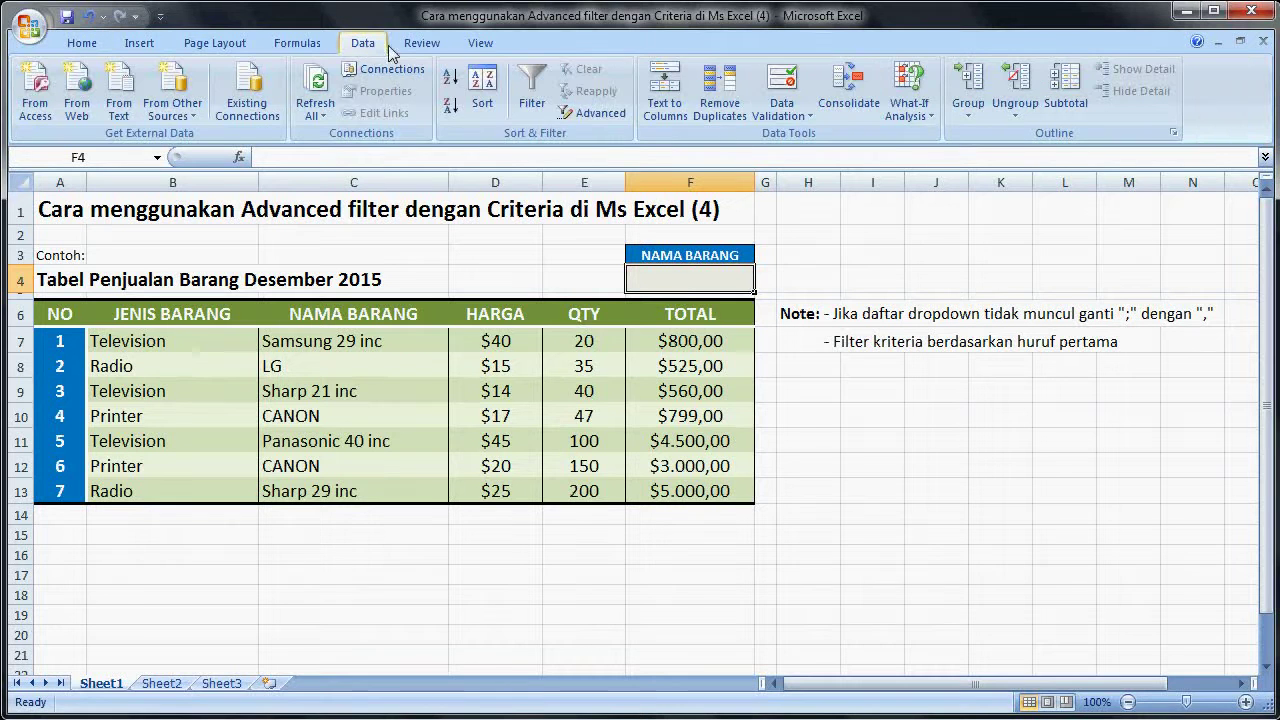
click(793, 116)
click(810, 137)
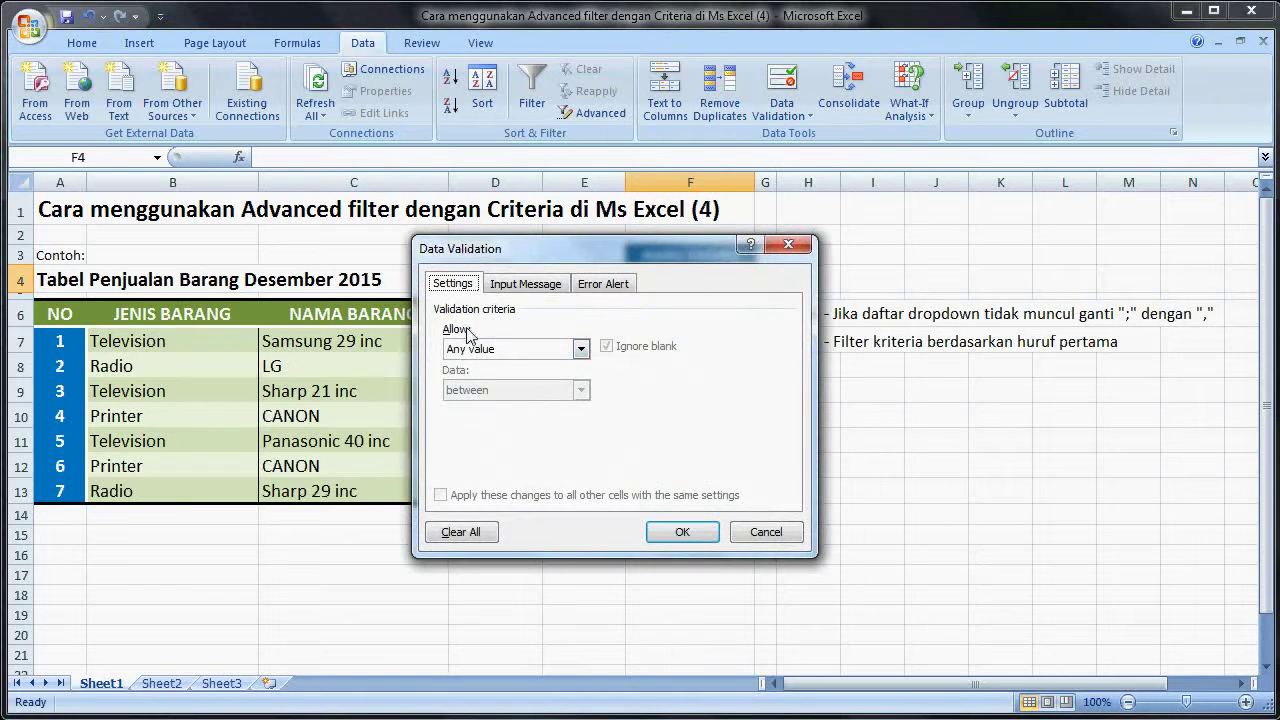
click(494, 349)
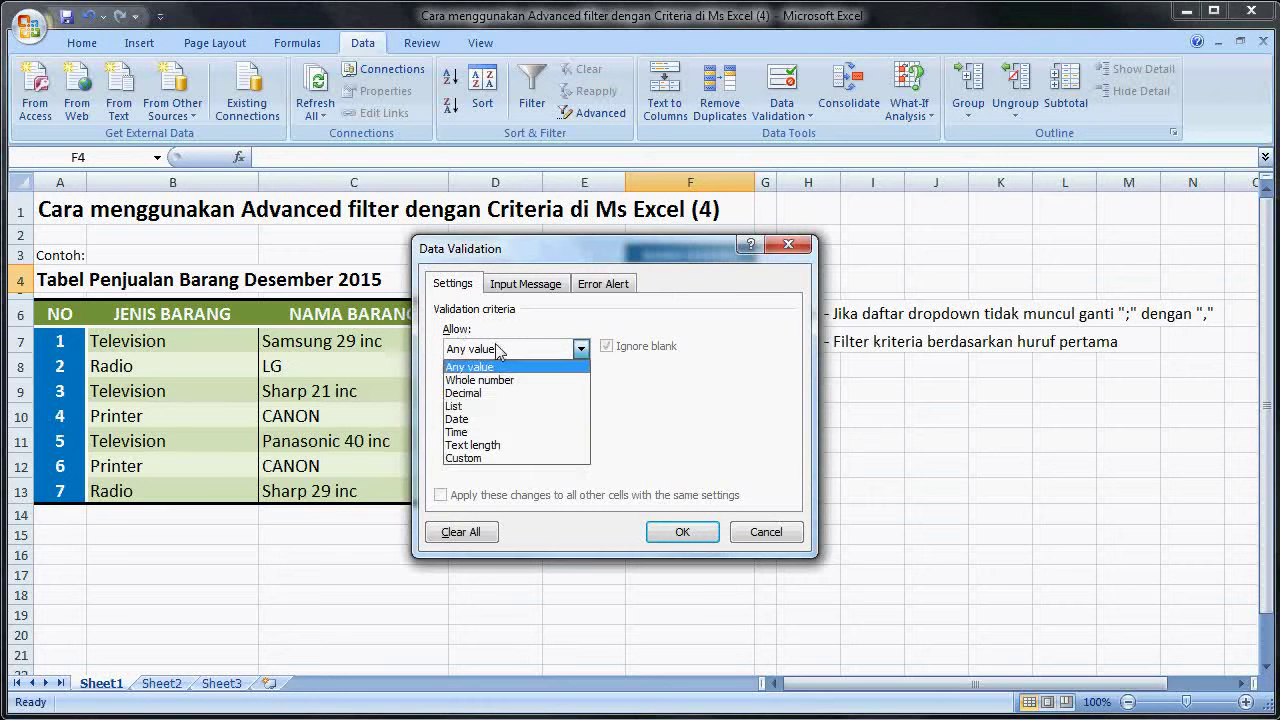
click(489, 407)
click(489, 428)
text(C*;L*;P*;S*)
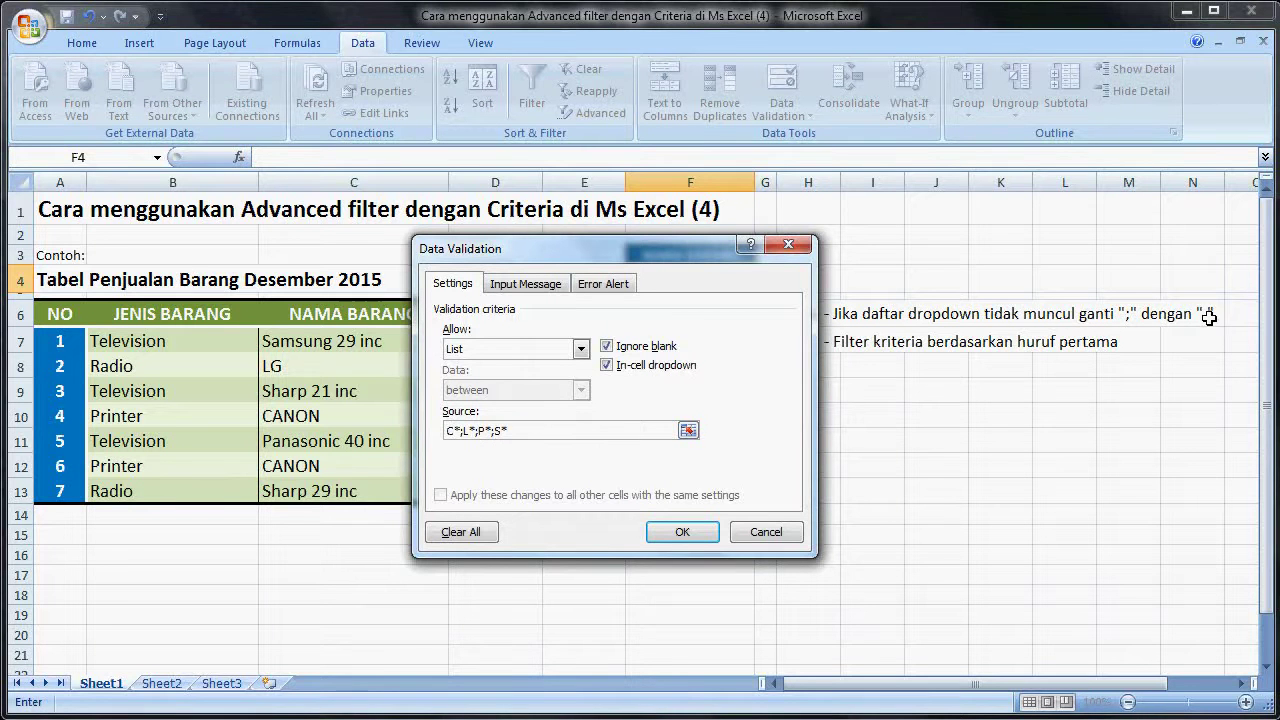
click(688, 533)
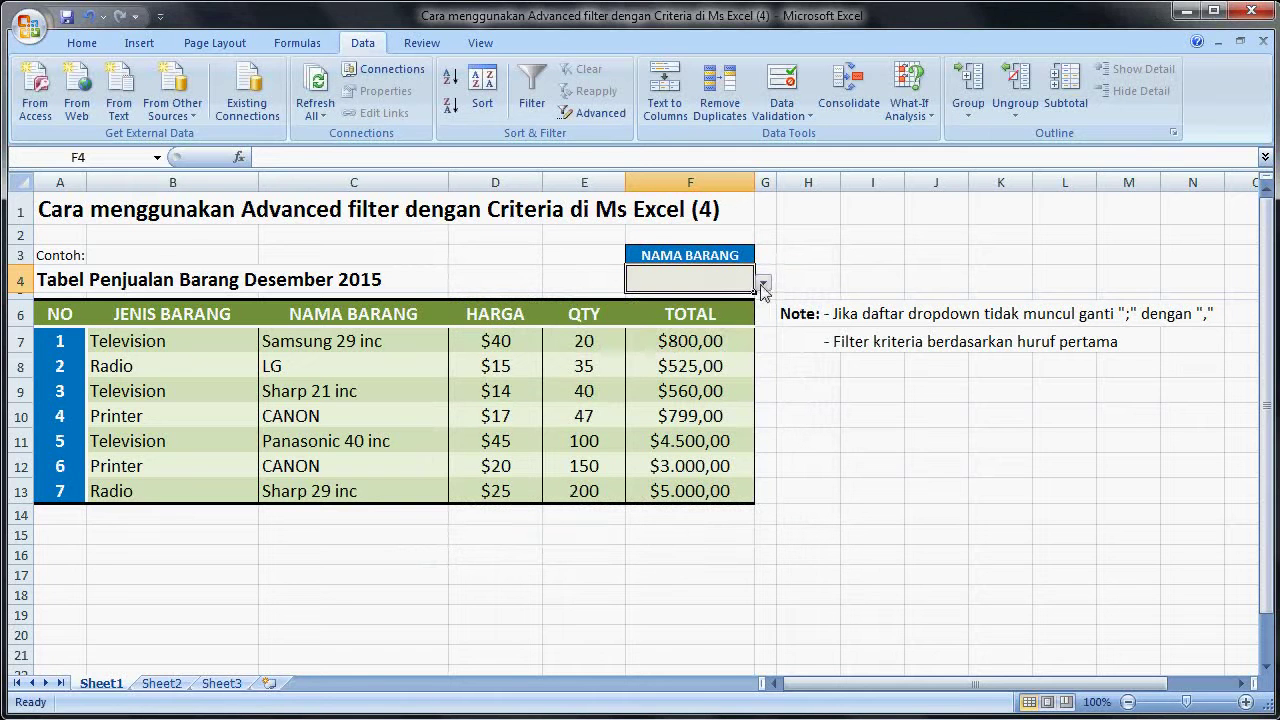
Choose S* from F4's dropdown and format it at font size 16, centred.
click(763, 286)
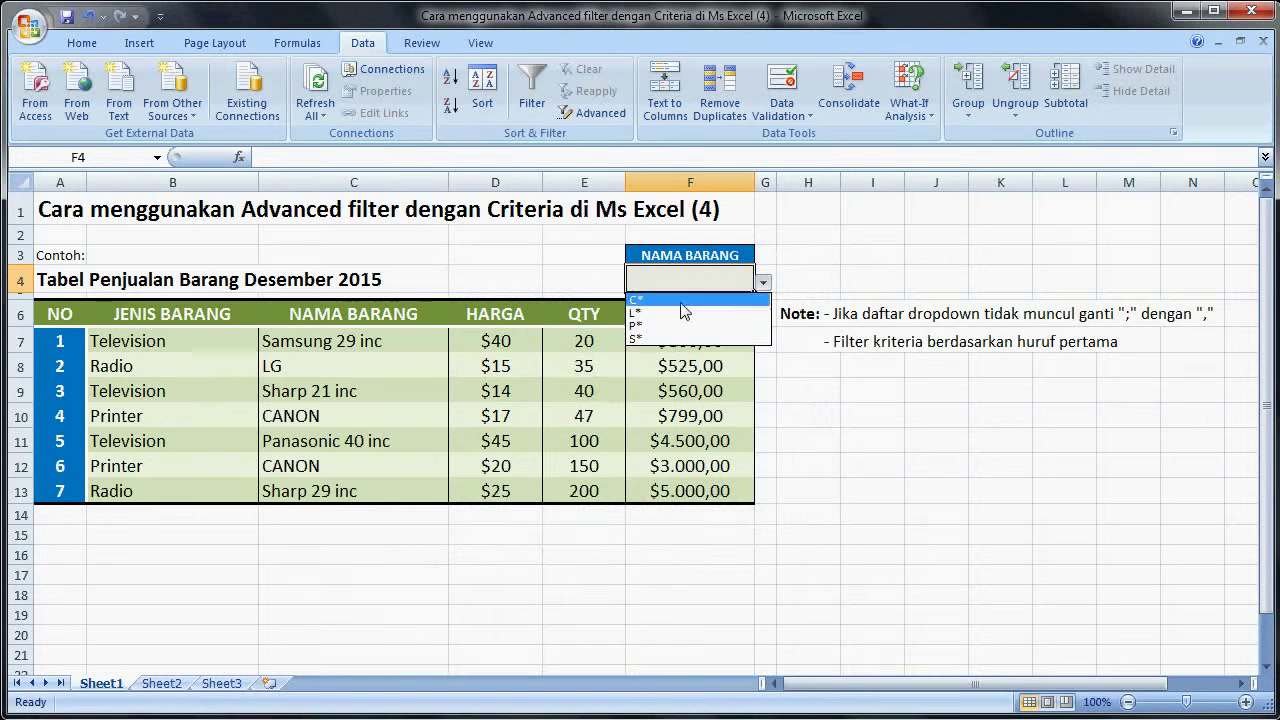
click(652, 339)
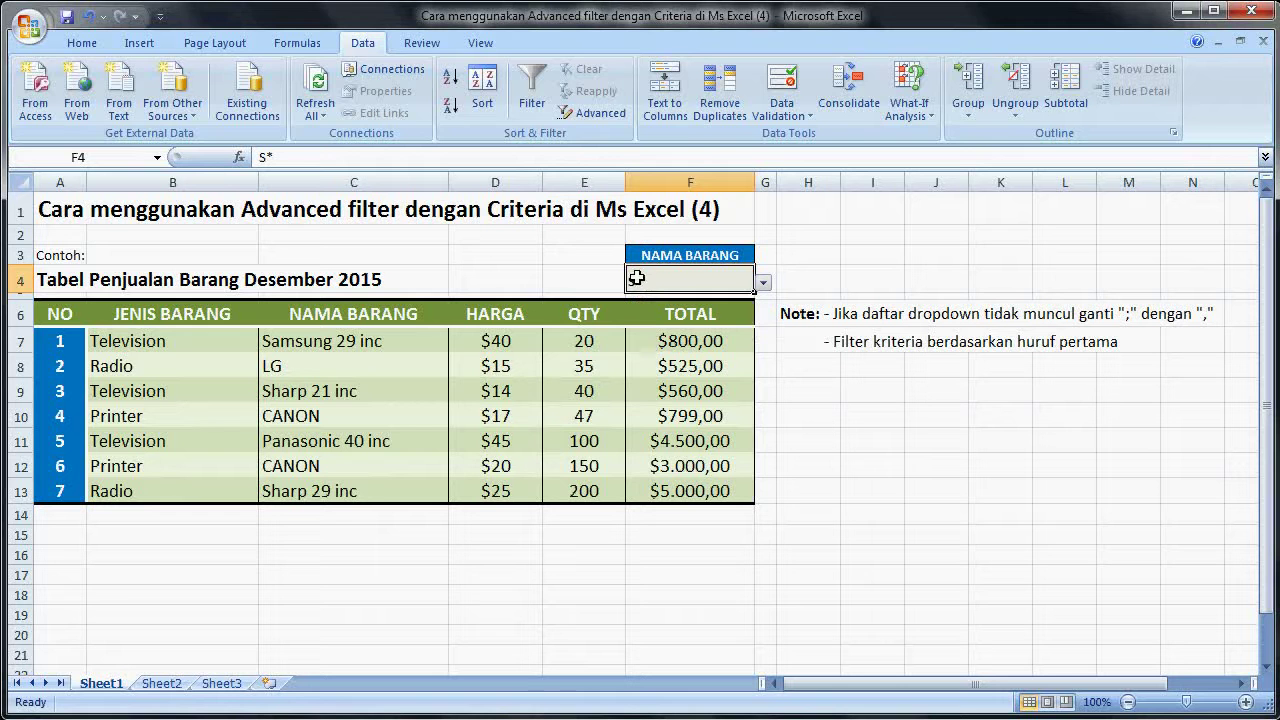
click(82, 43)
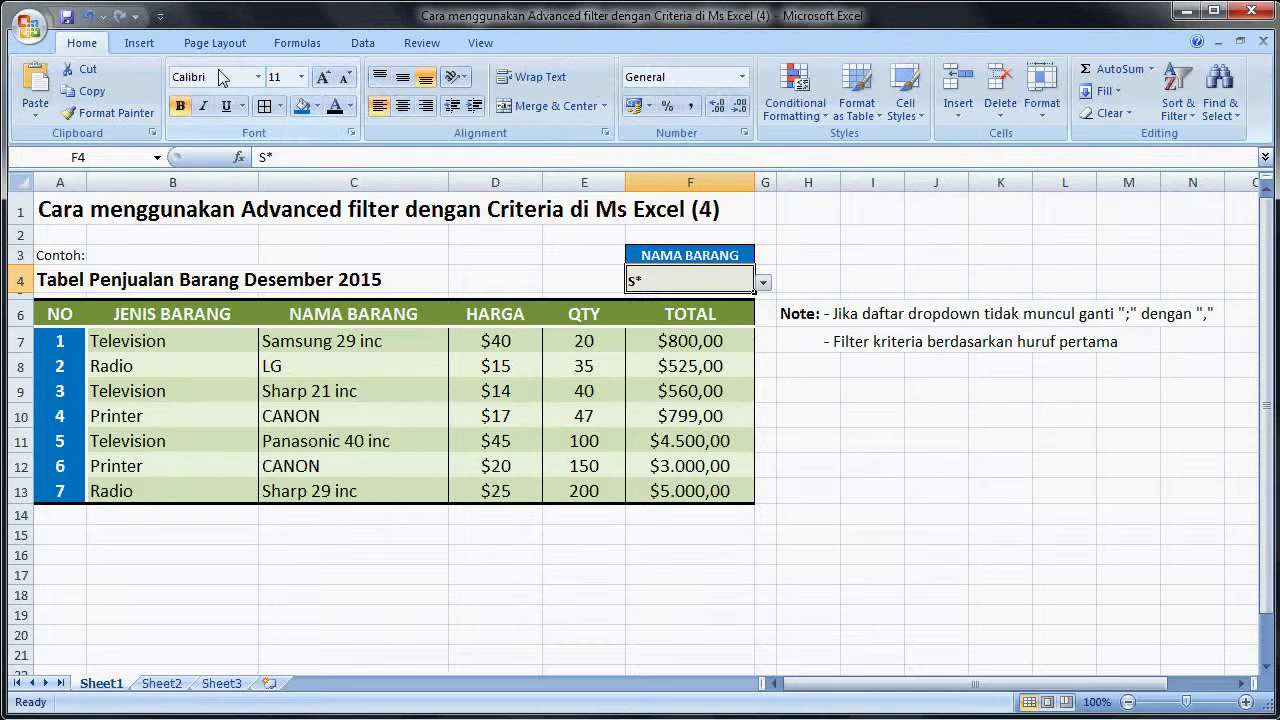
click(302, 78)
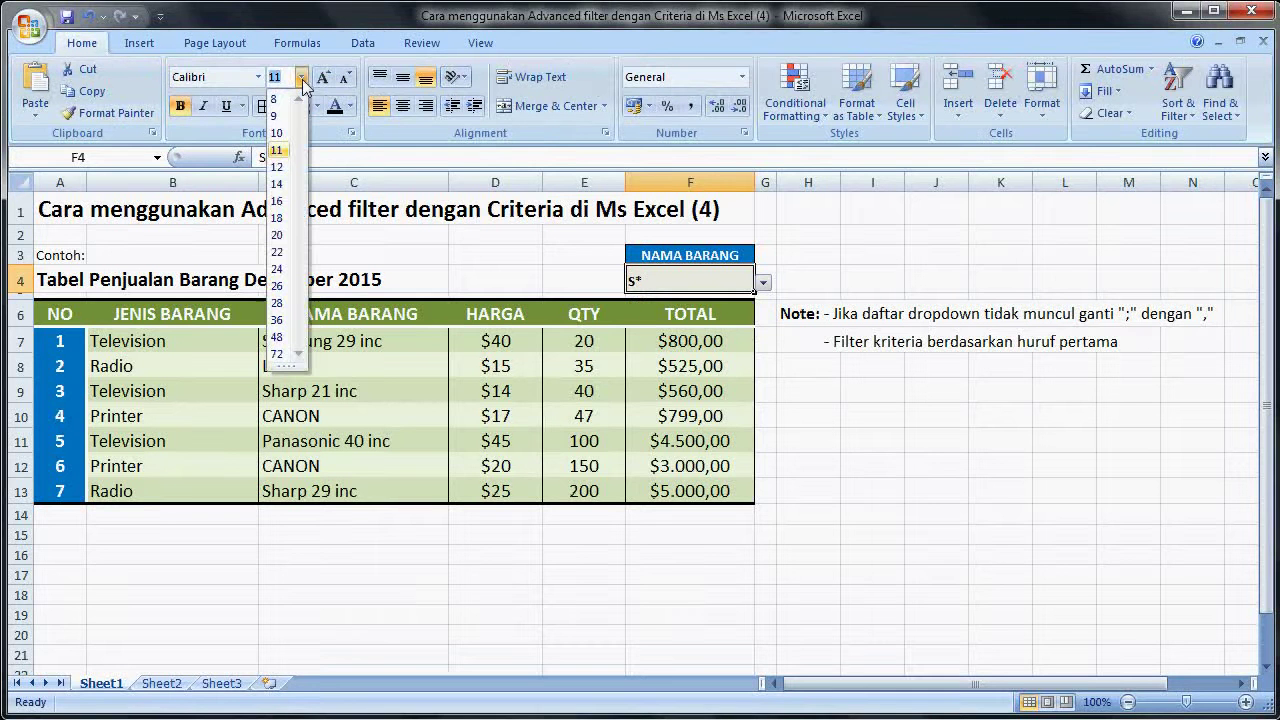
click(279, 202)
click(402, 106)
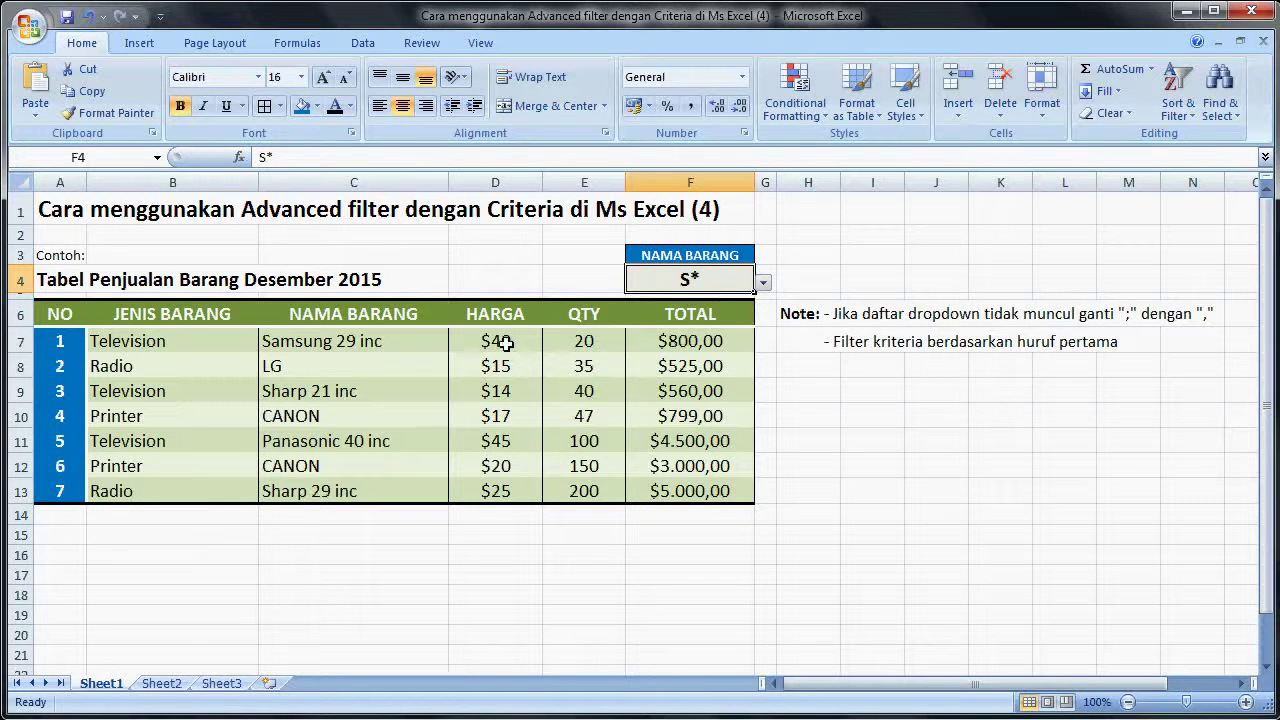
Select the sales table A6:F13 and set the Advanced Filter criteria range to F3:F4.
click(66, 315)
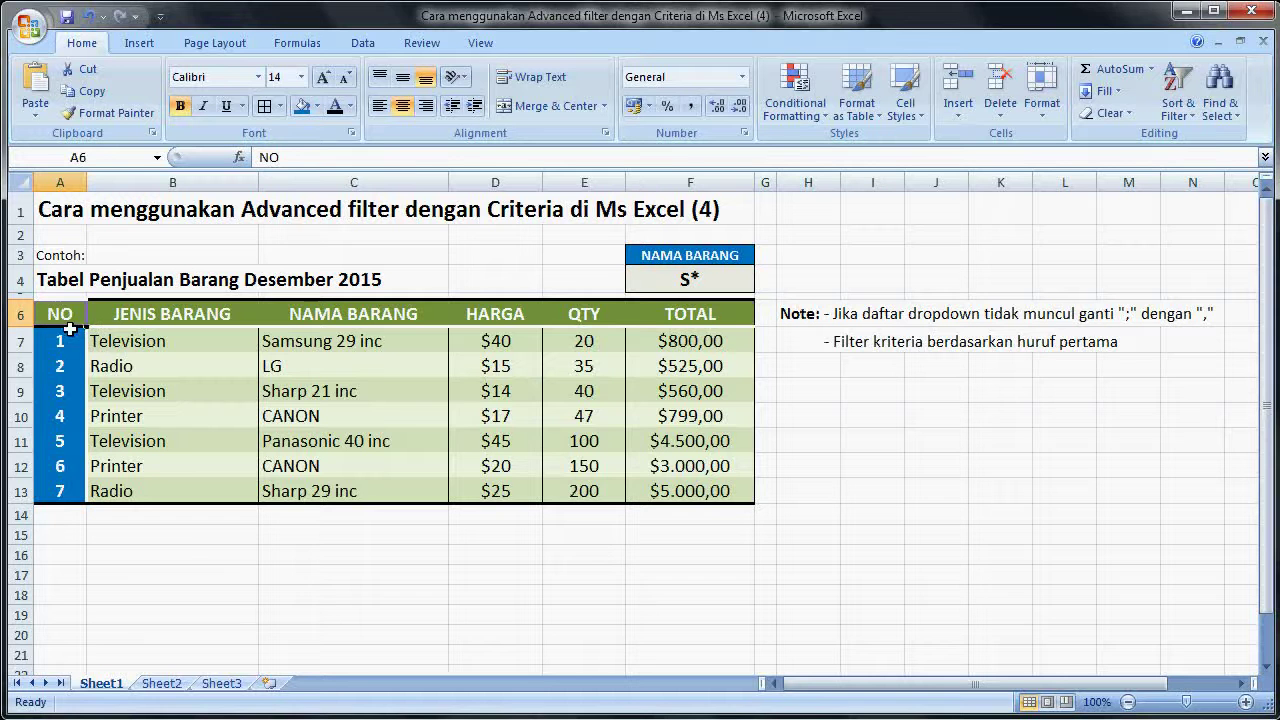
drag(60, 314, 650, 484)
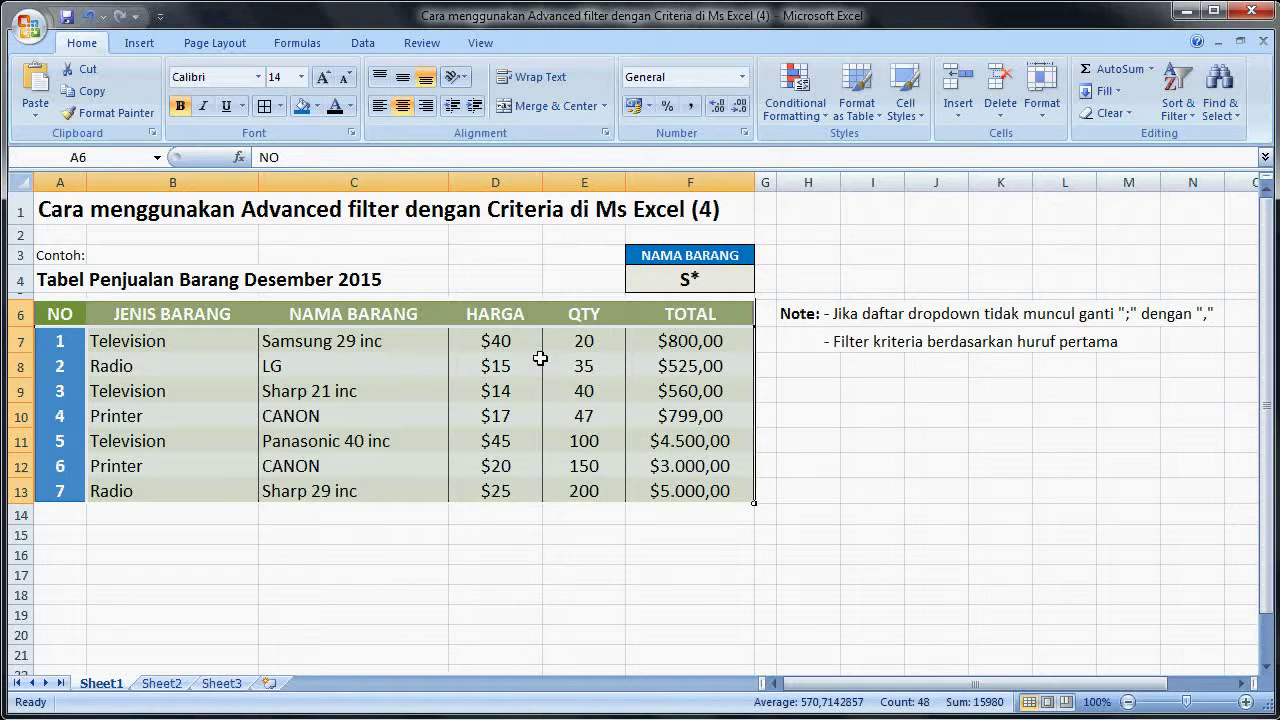
click(364, 47)
click(578, 113)
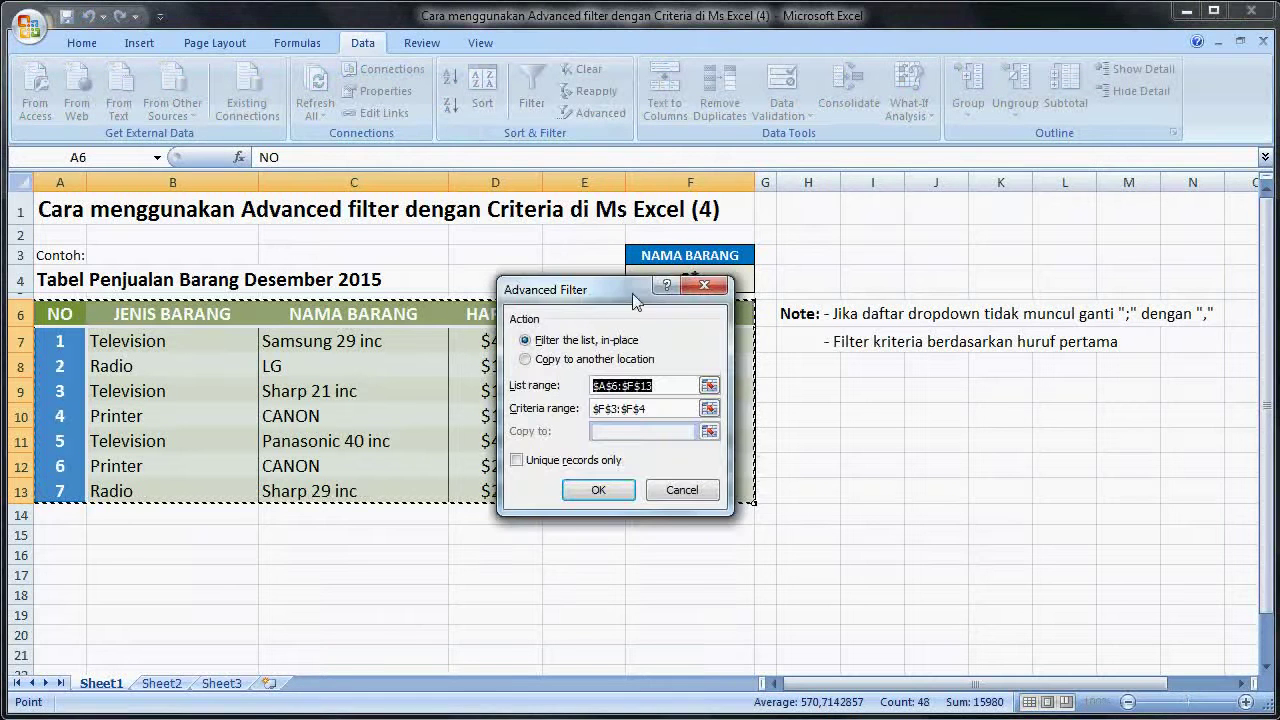
drag(632, 278, 902, 306)
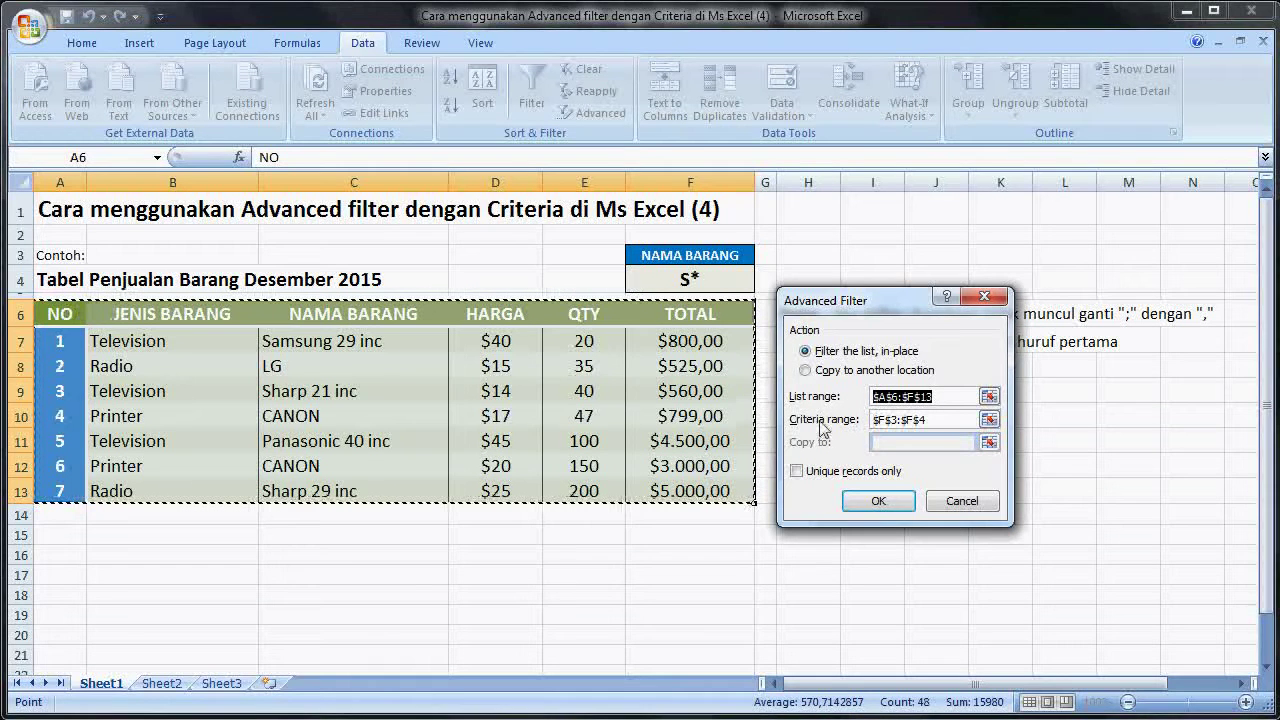
click(988, 419)
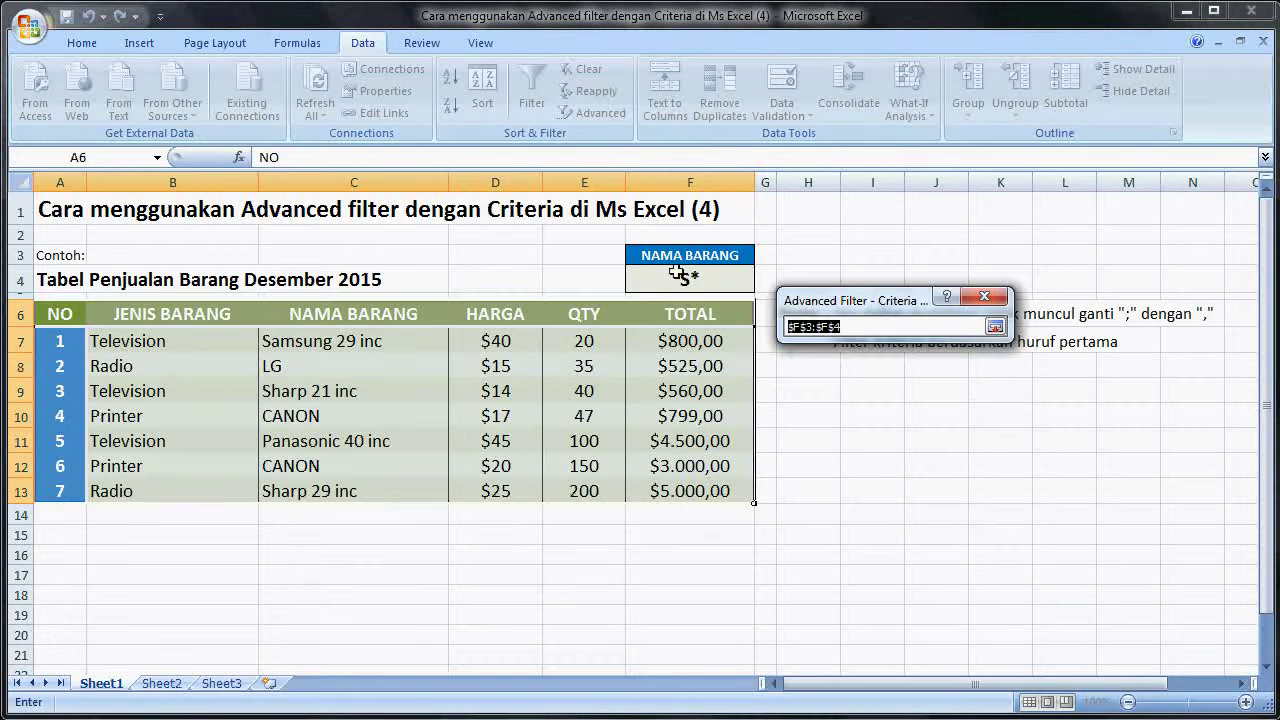
drag(683, 257, 688, 278)
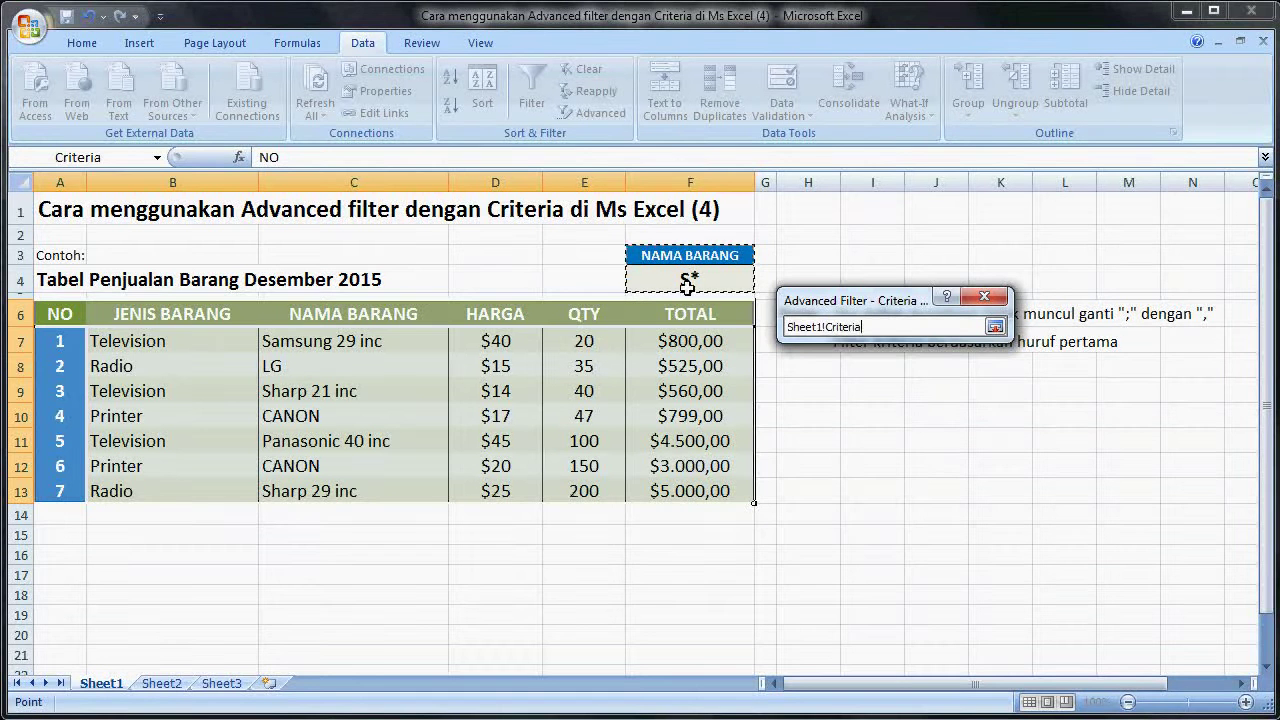
click(995, 326)
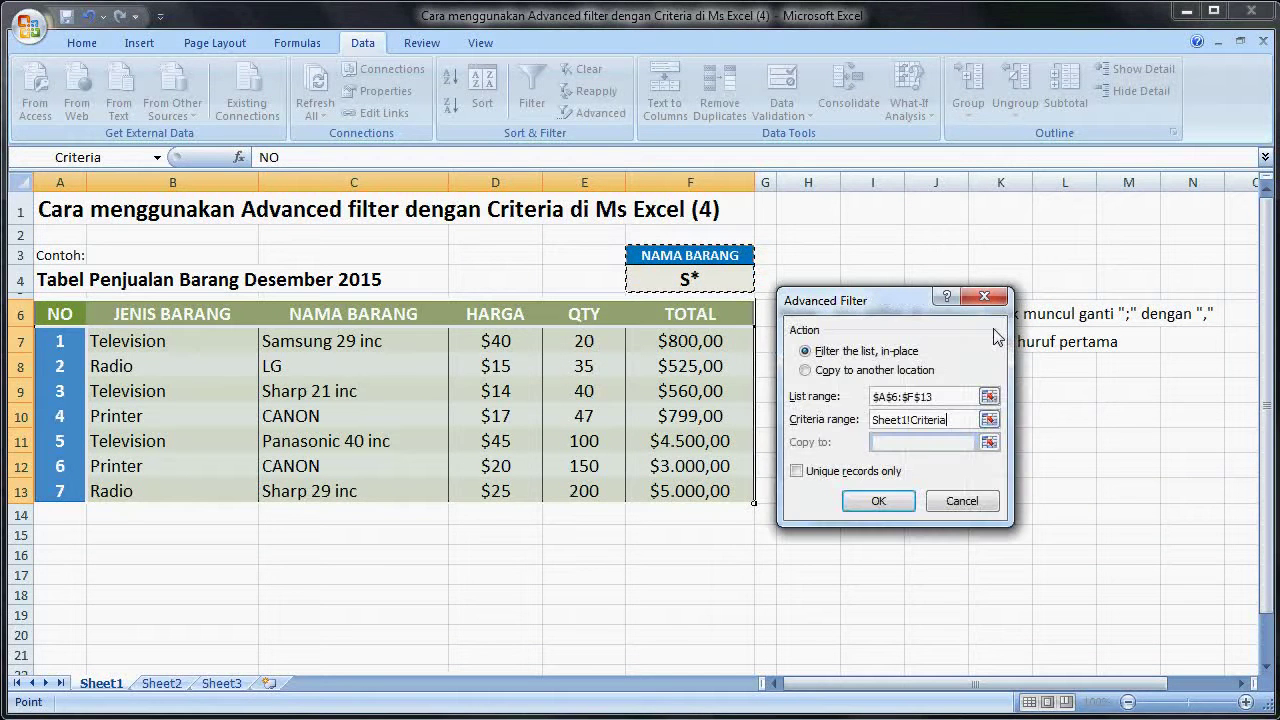
Run the Advanced Filter with Copy to another location set to A15.
click(838, 372)
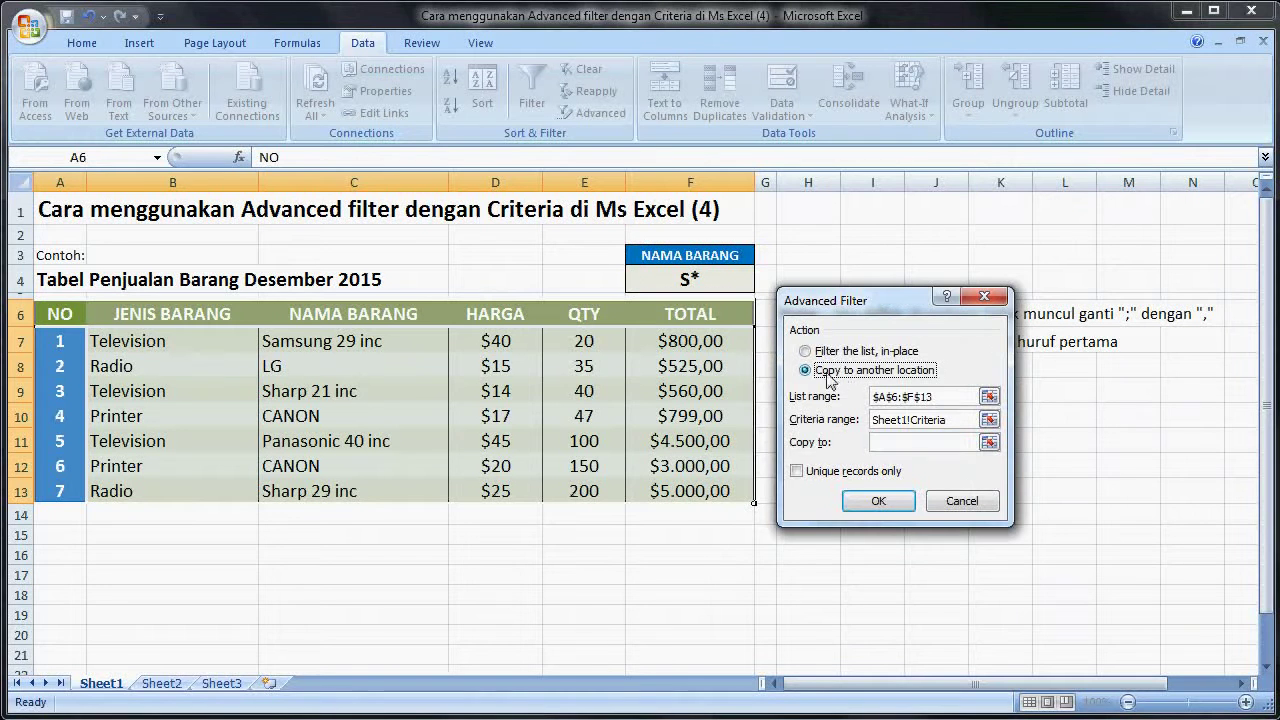
click(988, 443)
click(61, 540)
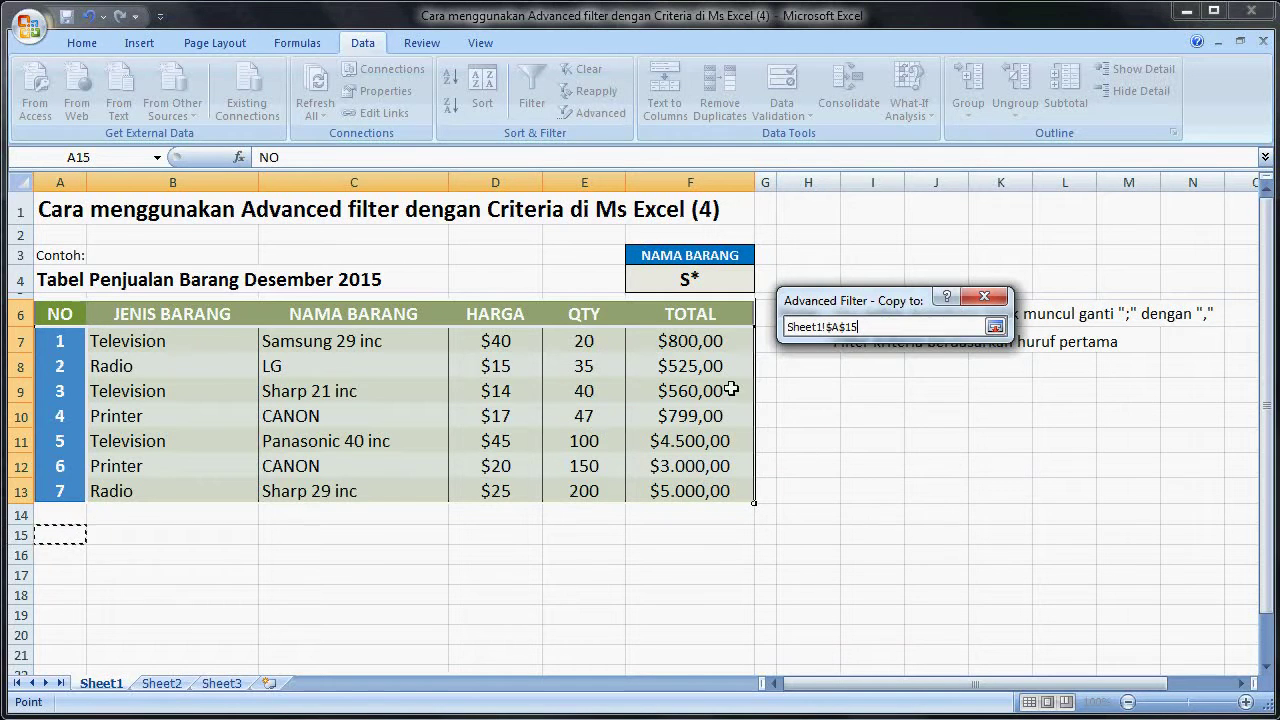
click(995, 327)
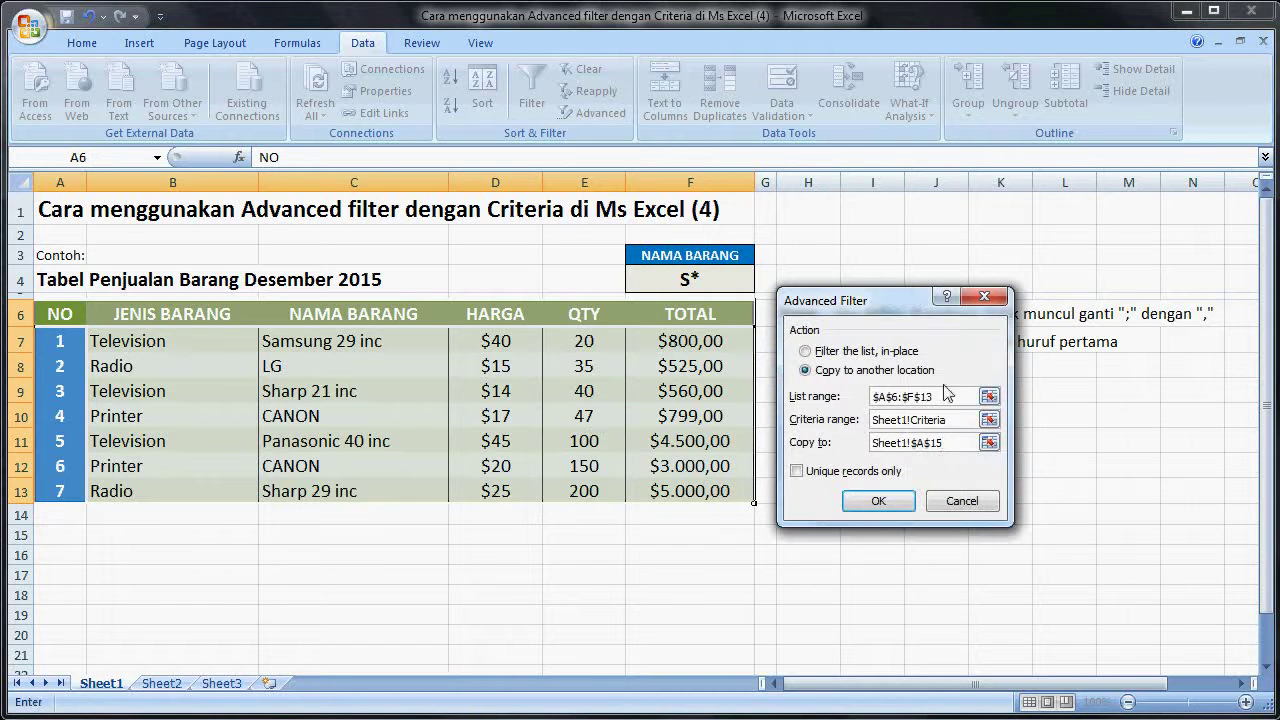
click(901, 505)
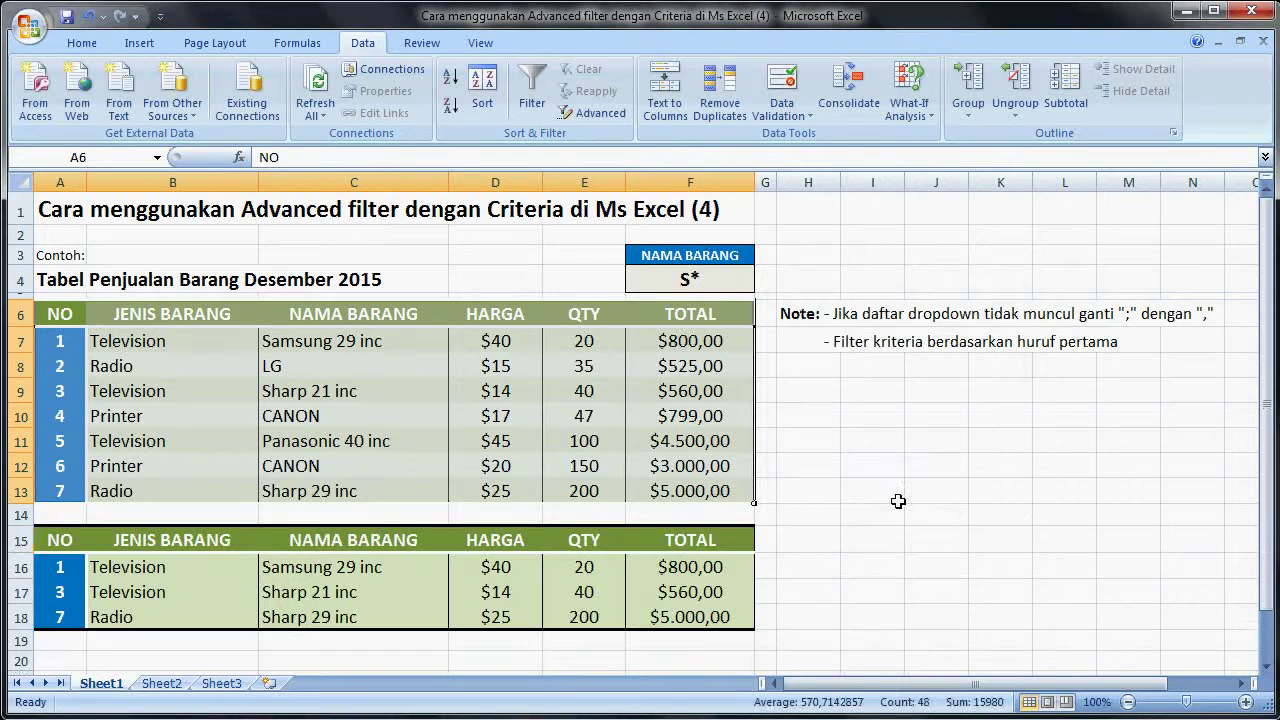
click(820, 540)
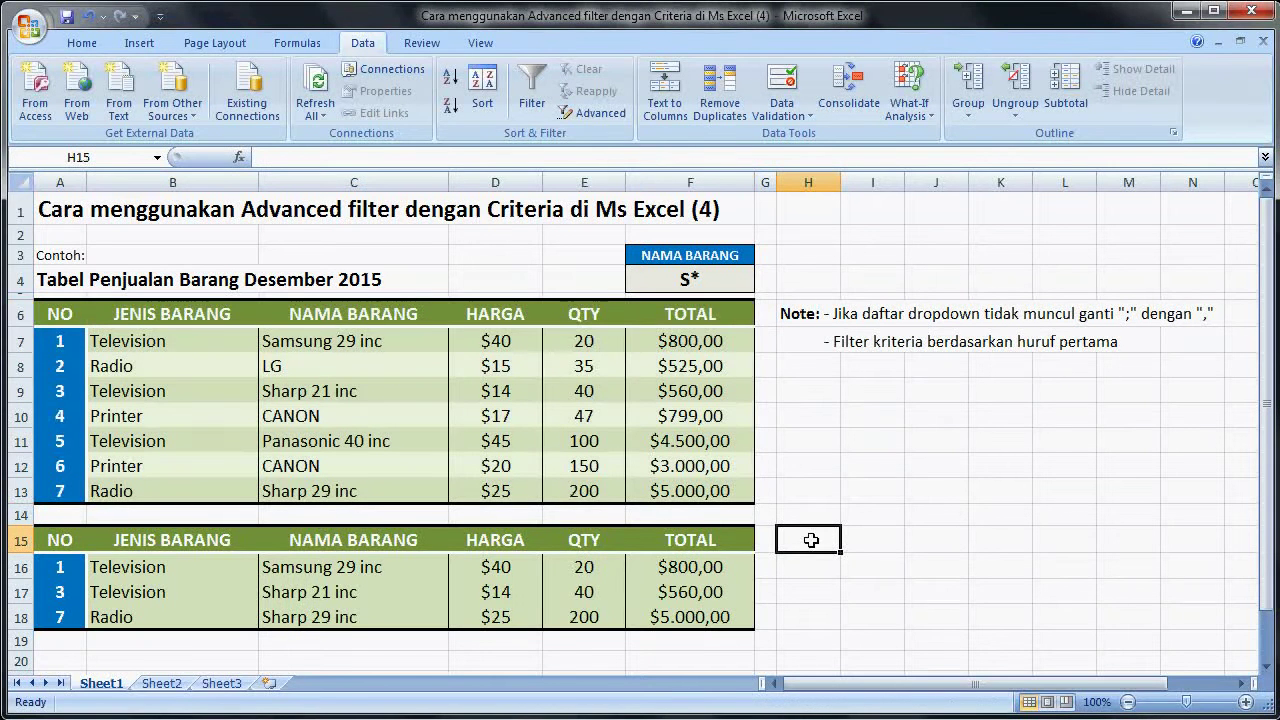